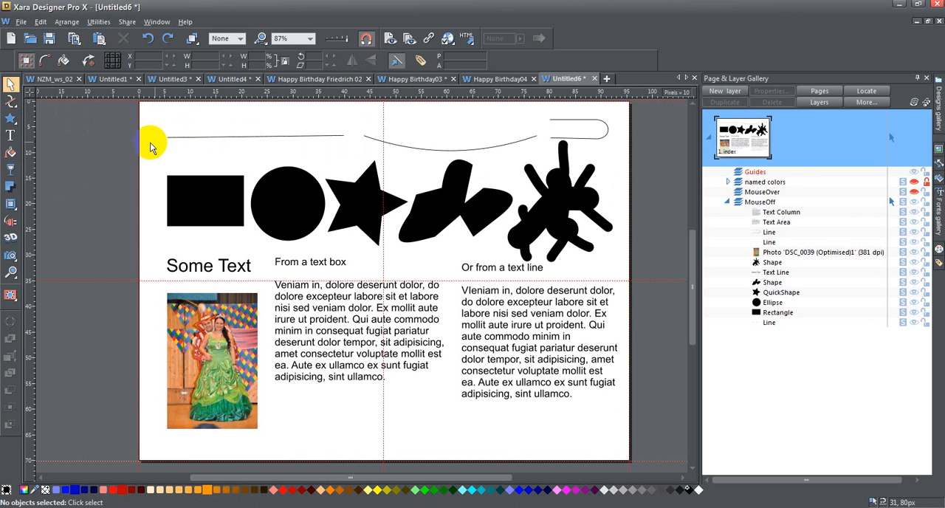
# Select the three lines, the rectangle and the ellipse one after another to examine their object types.
pyautogui.click(211, 142)
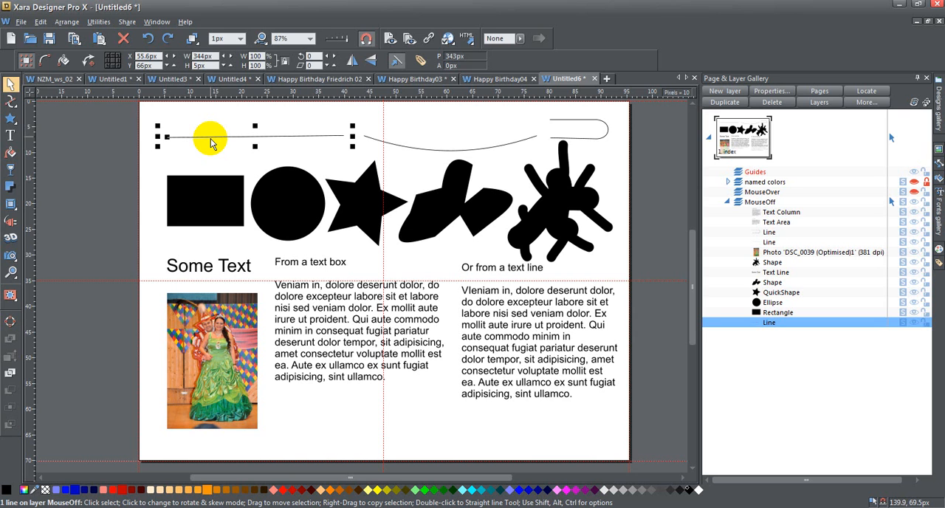
pyautogui.click(420, 147)
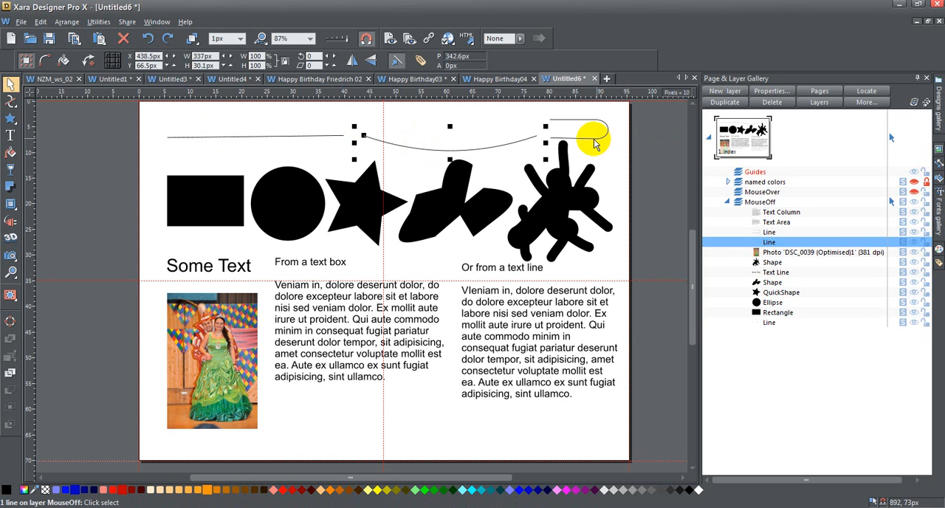
pyautogui.click(555, 138)
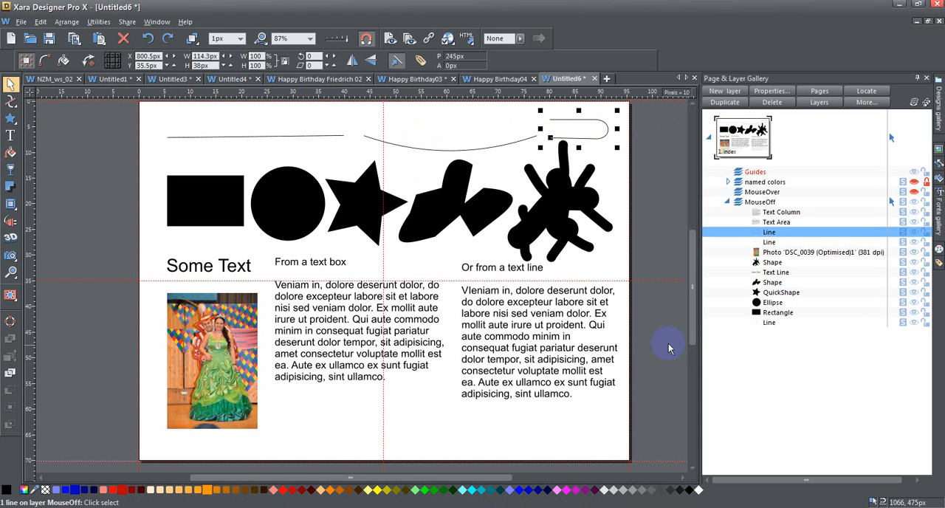
pyautogui.click(147, 164)
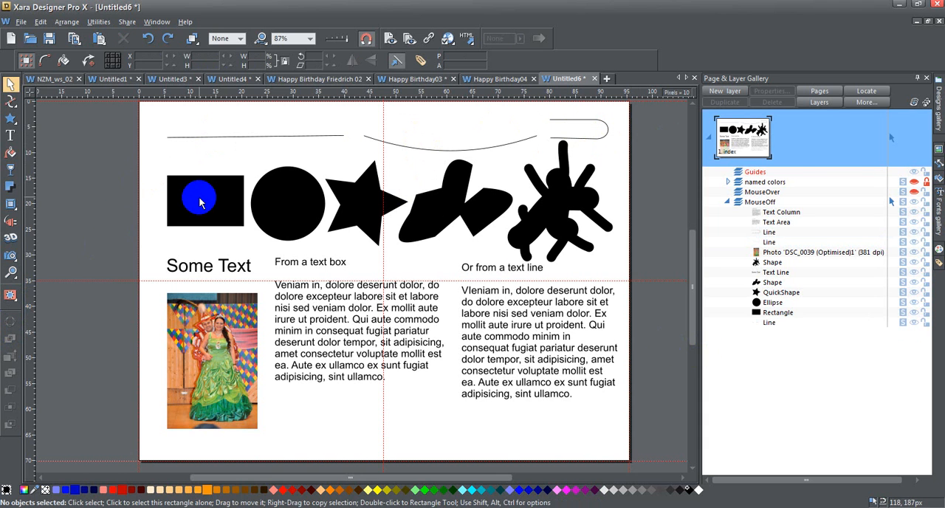
pyautogui.click(214, 201)
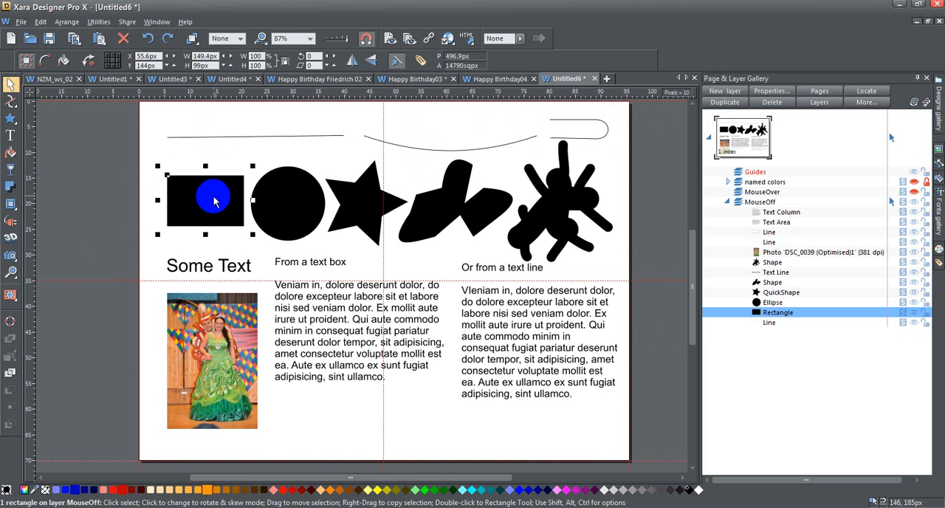
pyautogui.click(290, 199)
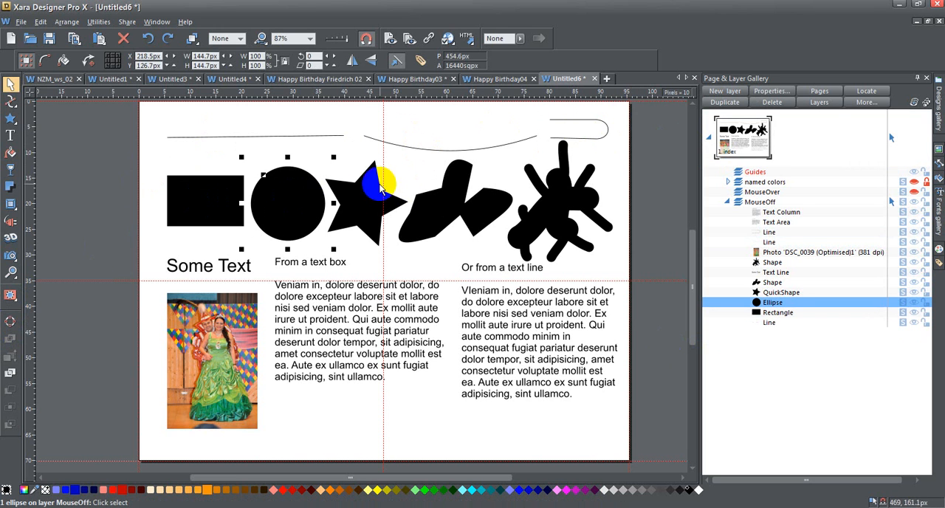
# Toggle the star QuickShape between a plain polygon and a five-pointed star, ending with the star form.
pyautogui.click(364, 196)
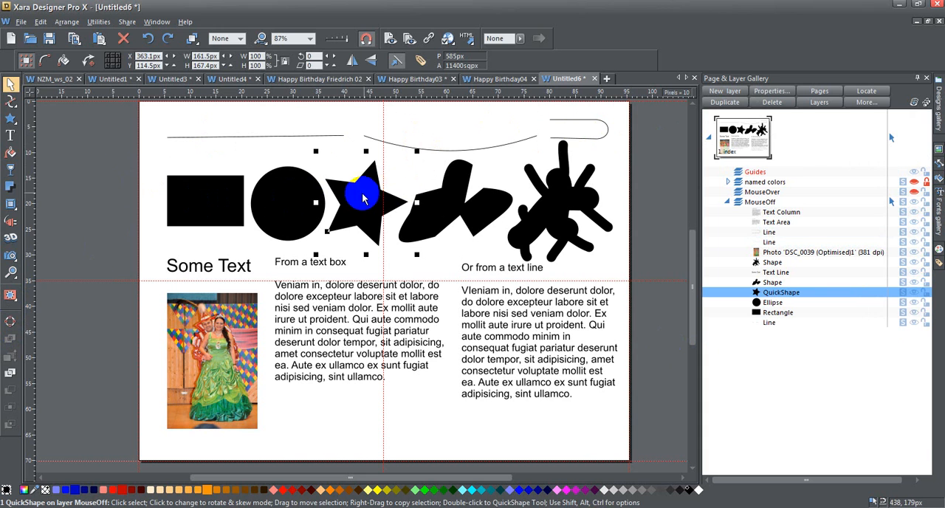
pyautogui.moveTo(11, 118)
pyautogui.click(72, 121)
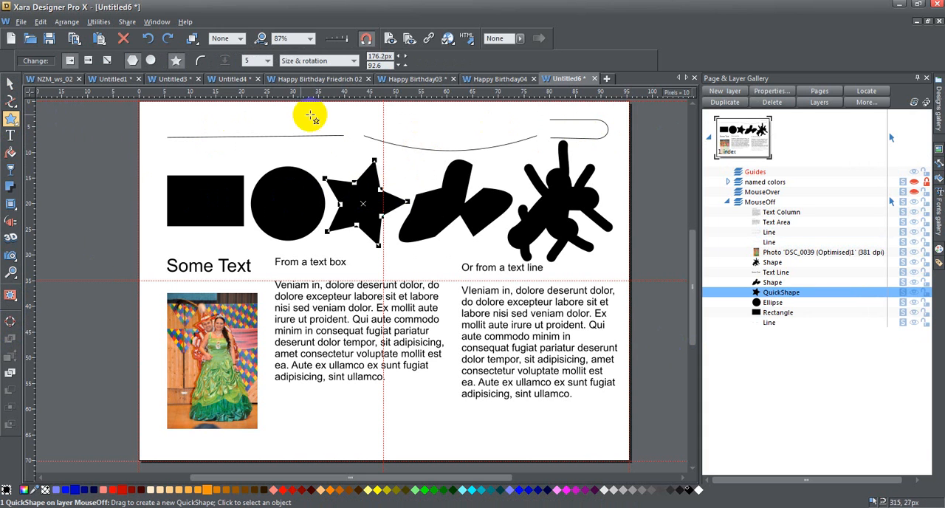
pyautogui.click(177, 60)
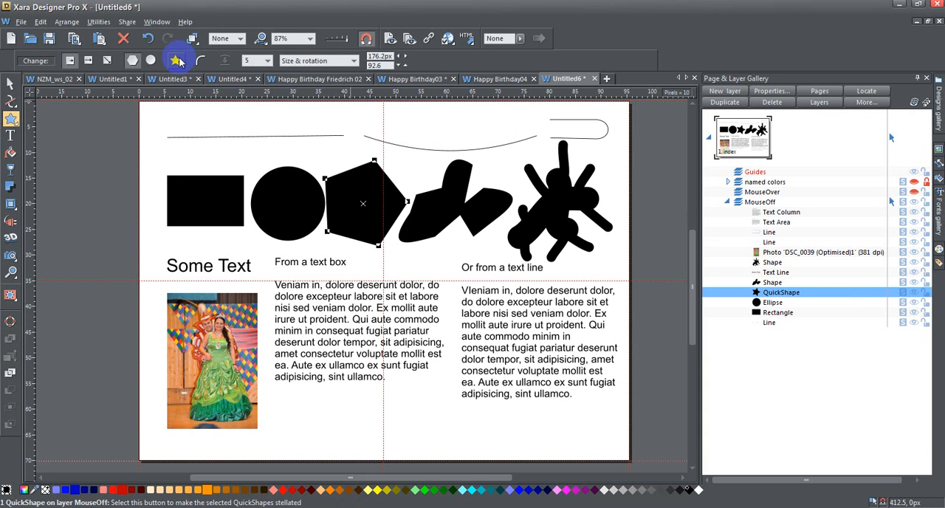
pyautogui.click(177, 60)
pyautogui.click(177, 61)
pyautogui.click(177, 60)
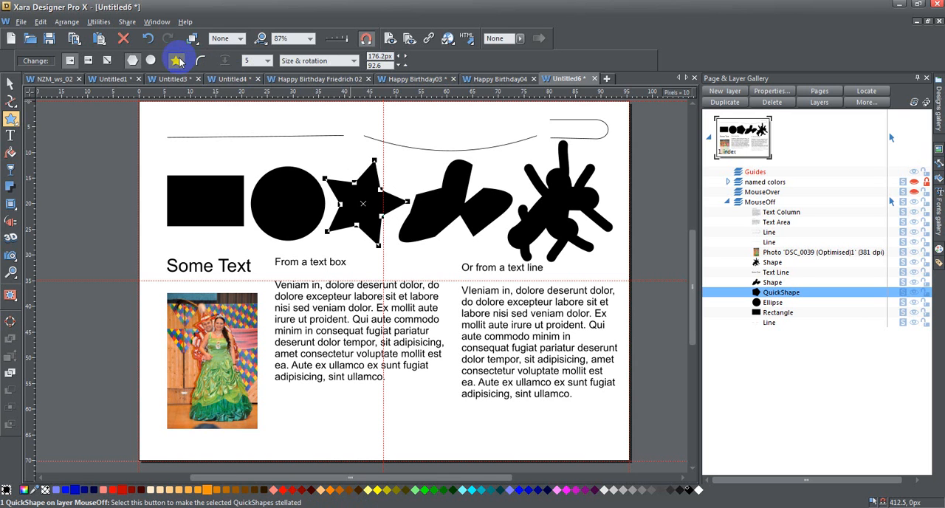
# Examine the two irregular black shapes and the line and shape drawing tools, including the Shape Builder tool.
pyautogui.click(10, 84)
pyautogui.click(449, 220)
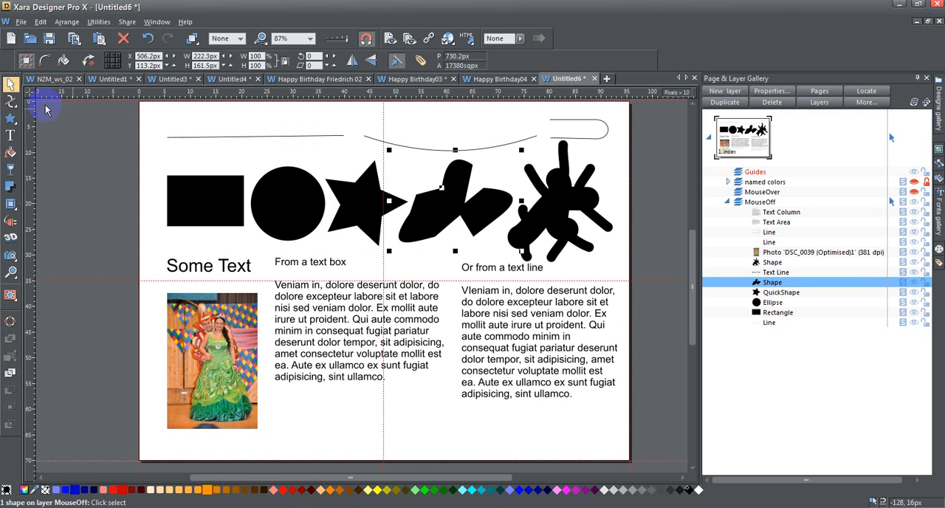
pyautogui.moveTo(10, 107)
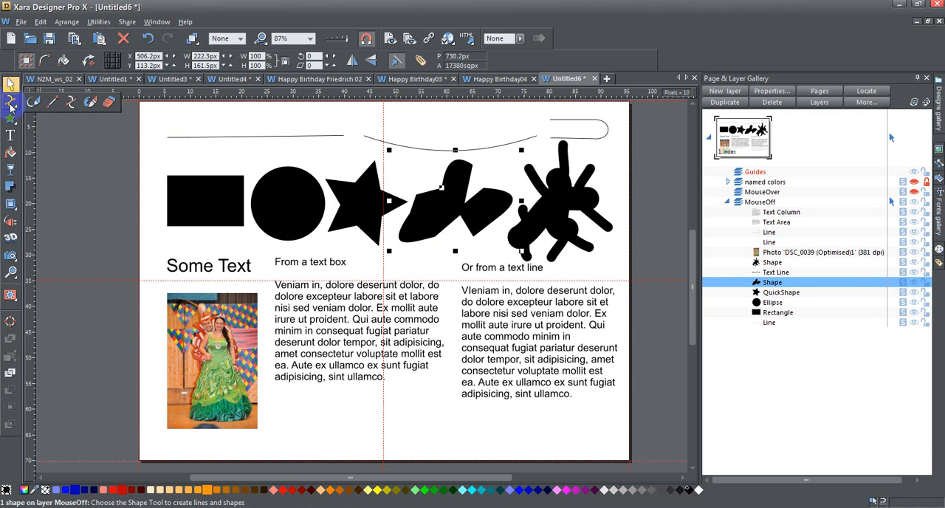
pyautogui.click(547, 177)
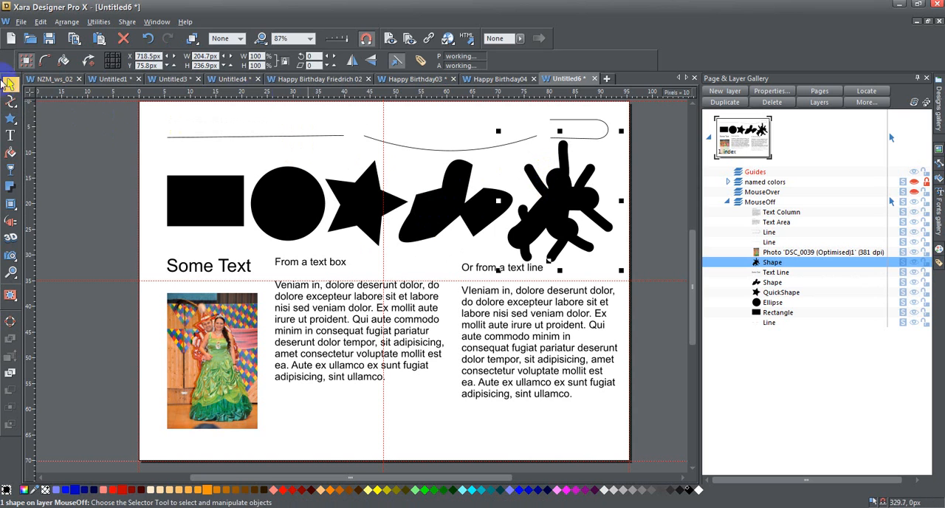
pyautogui.moveTo(11, 102)
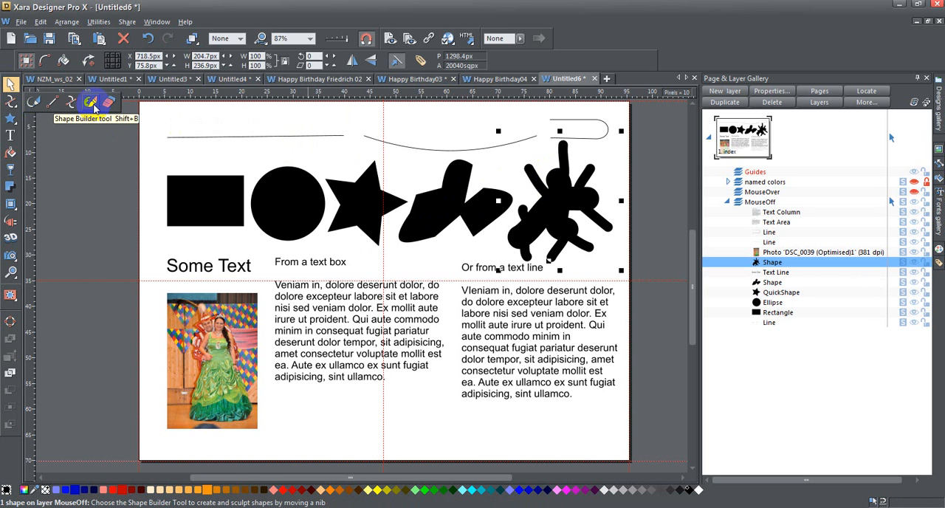
pyautogui.click(105, 225)
# Select the "Some Text" line and place the text cursor inside it.
pyautogui.click(202, 273)
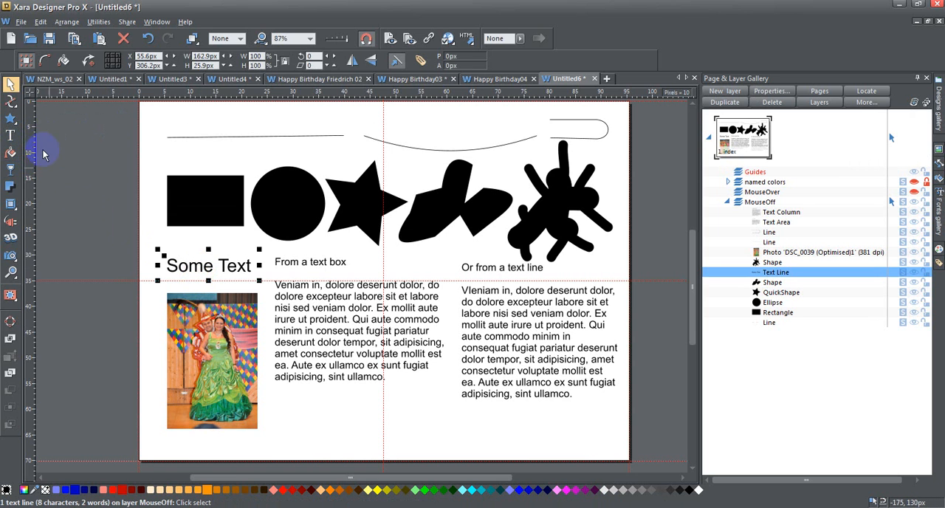
pyautogui.click(10, 135)
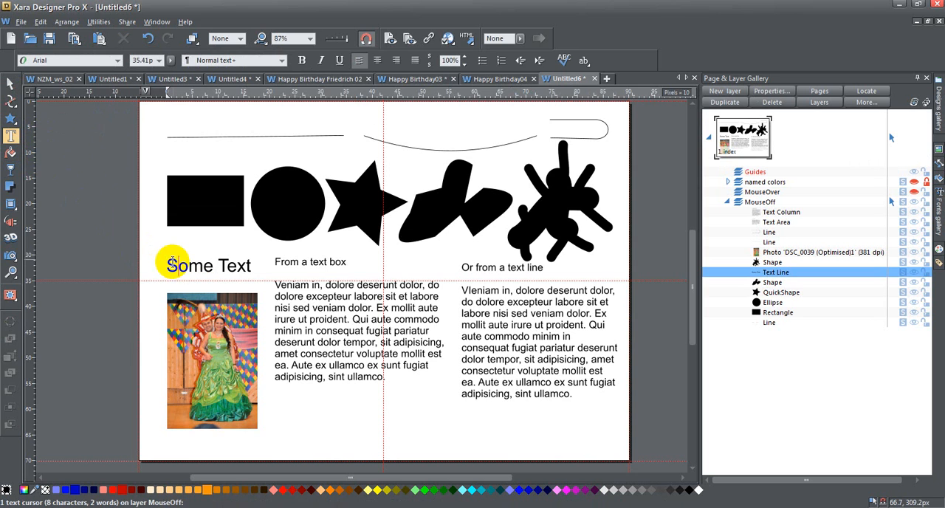
pyautogui.click(171, 264)
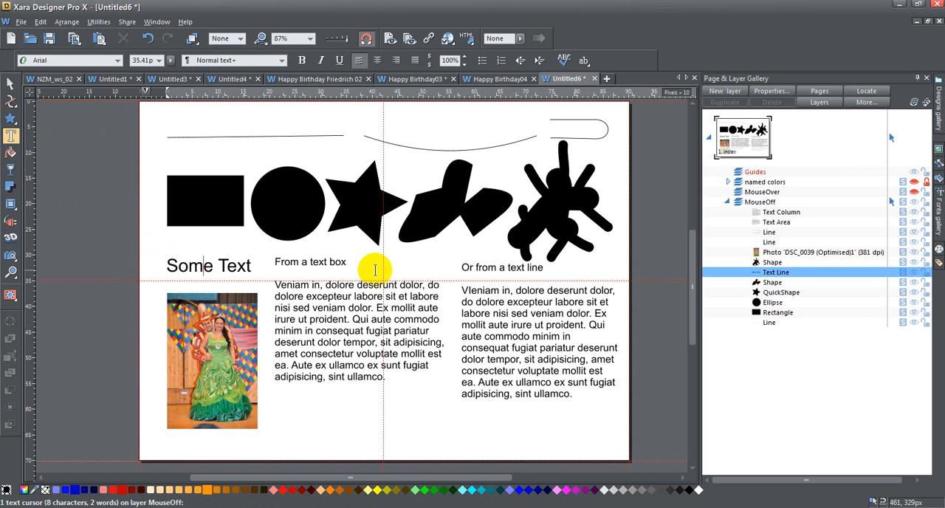
# Add the overflowing text "theeoaslnadflad;" at the end of the text area headed "From a text box".
pyautogui.click(279, 261)
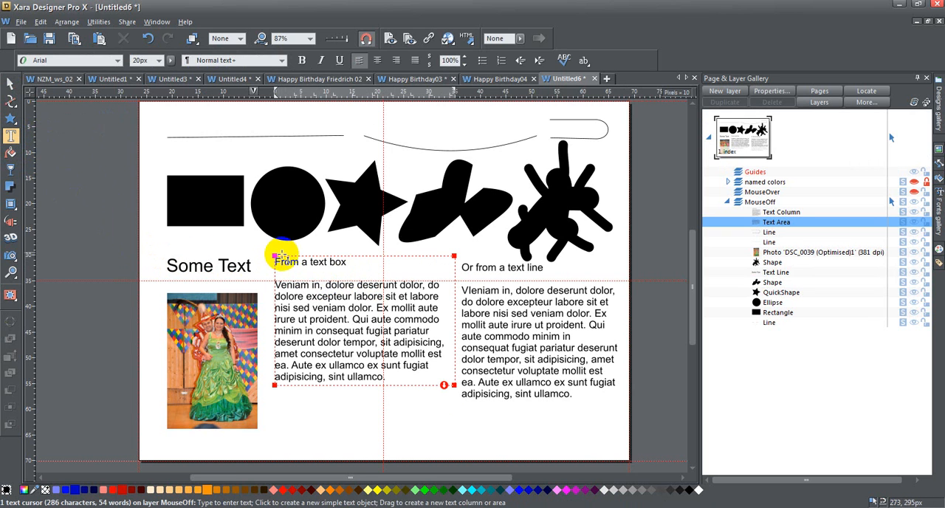
pyautogui.moveTo(458, 382); pyautogui.dragTo(458, 383)
pyautogui.write('theeoaslnadflan')
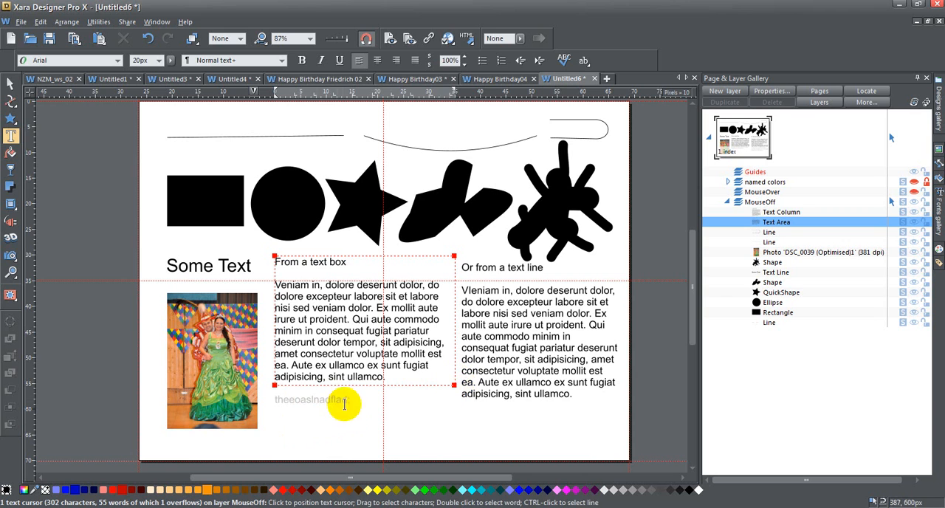
pyautogui.click(10, 83)
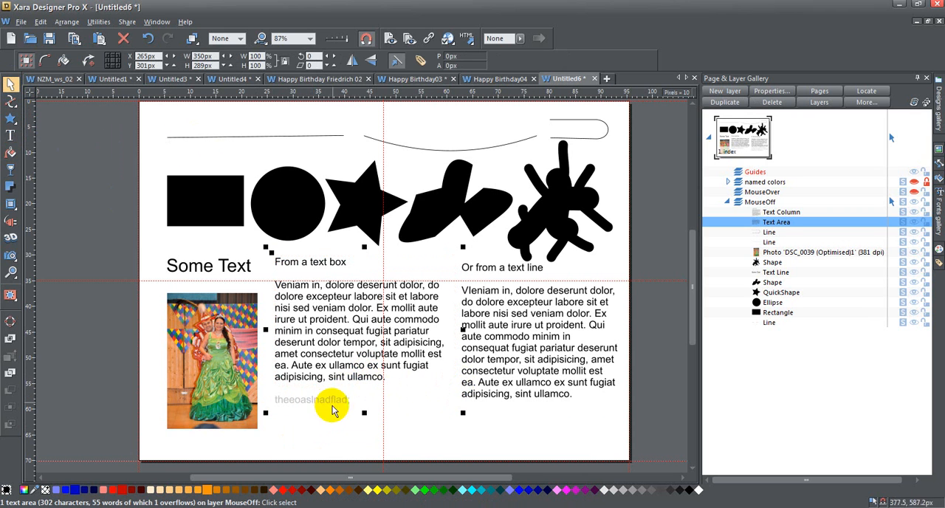
# Narrow the text column headed "Or from a text line" to about 296 px wide.
pyautogui.click(490, 308)
pyautogui.click(10, 135)
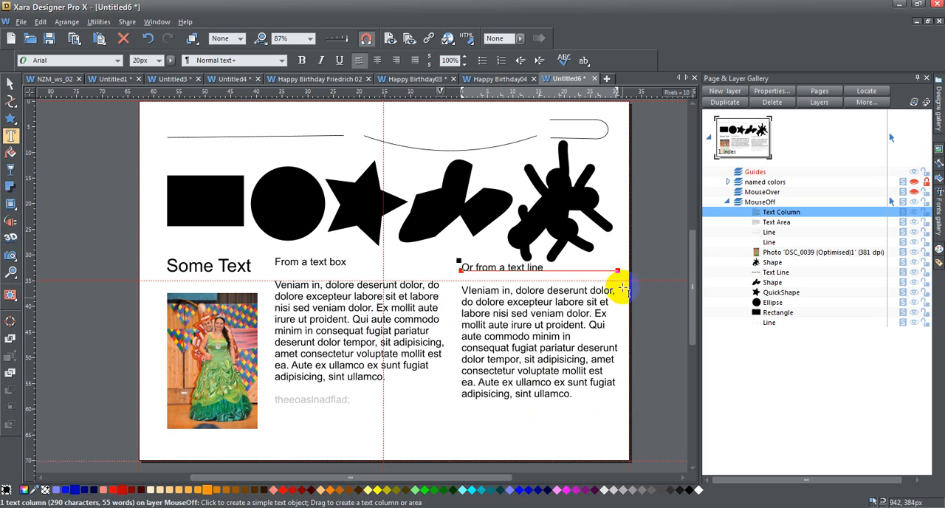
pyautogui.moveTo(617, 271)
pyautogui.mouseDown()
pyautogui.moveTo(624, 267)
pyautogui.moveTo(578, 271)
pyautogui.moveTo(615, 271)
pyautogui.mouseUp()
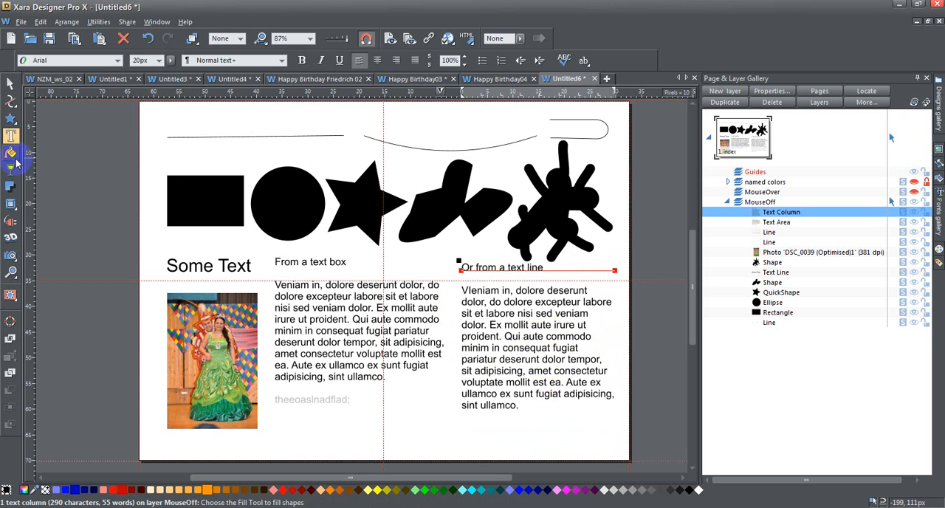
pyautogui.click(10, 83)
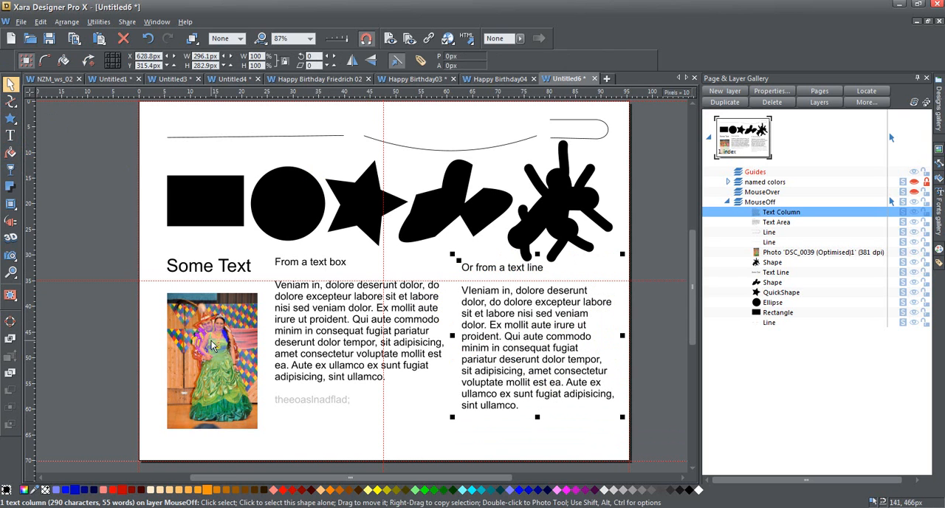
# Extrude the photo into a 3D block and rotate it so that its side faces show.
pyautogui.click(212, 345)
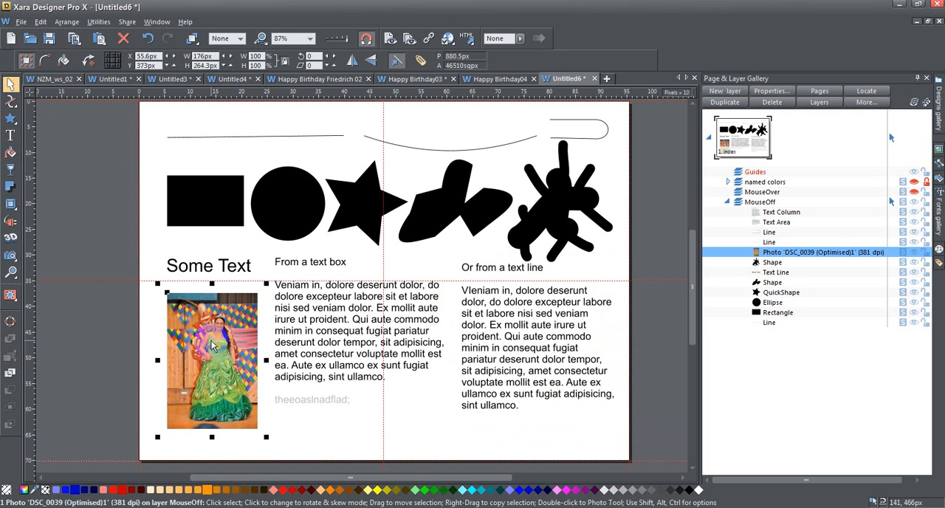
pyautogui.click(10, 241)
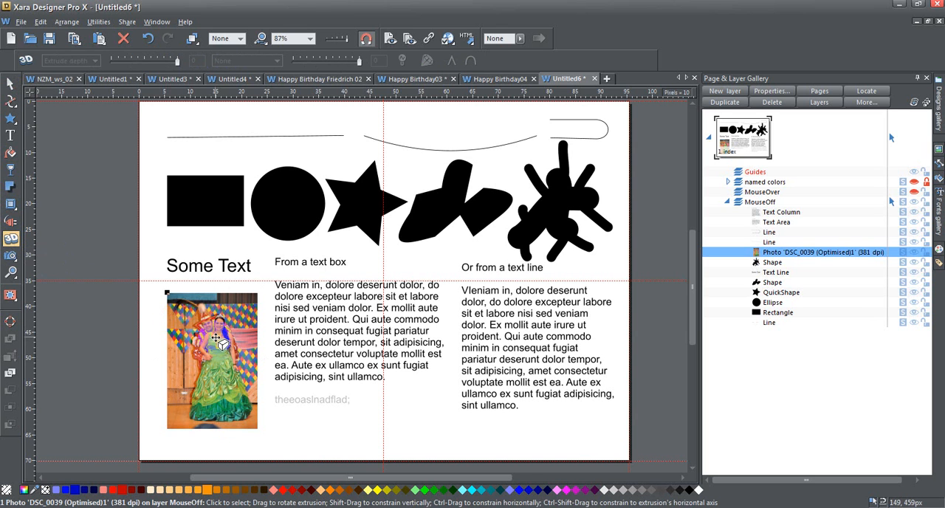
pyautogui.moveTo(229, 367); pyautogui.dragTo(204, 340)
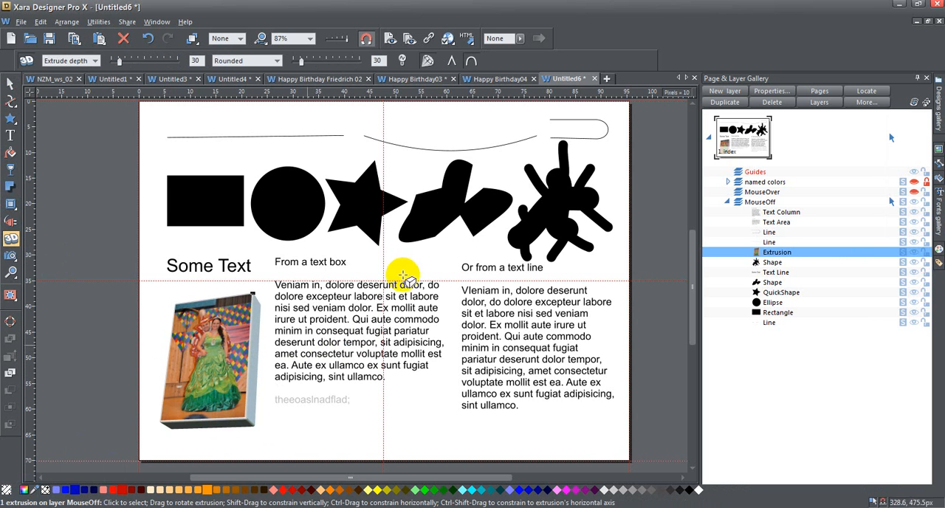
# Undo the photo's extrusion and the width change of the text column.
pyautogui.click(151, 39)
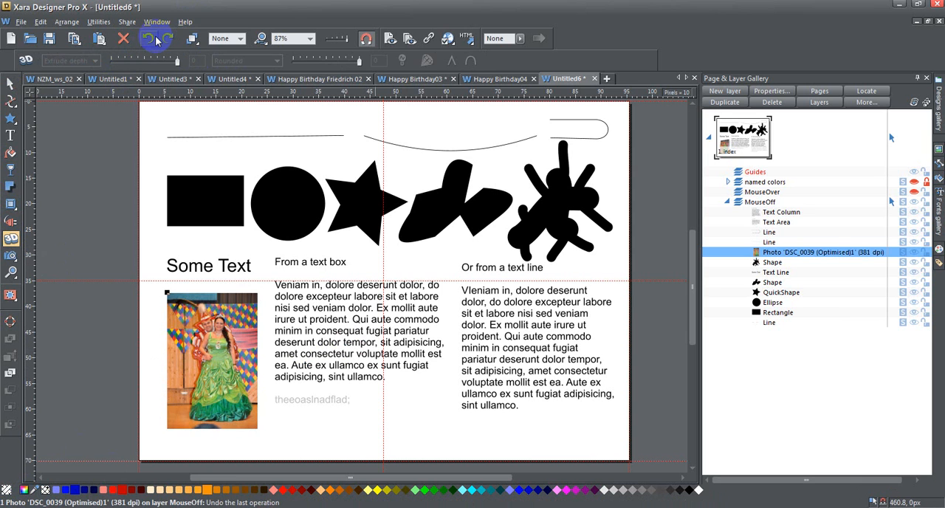
pyautogui.click(155, 41)
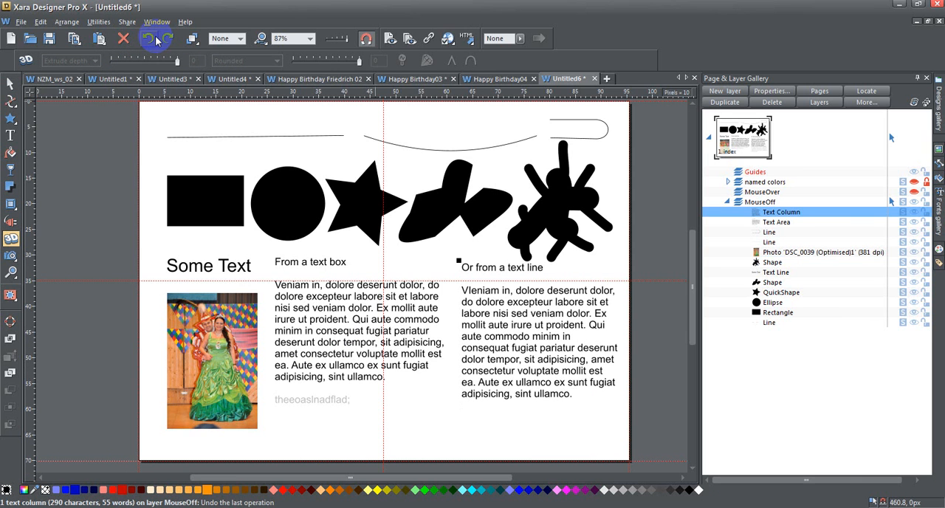
# Give the text column headed "Or from a text line" a shadow, and cast one from the photo offset about 29 by 18 px.
pyautogui.click(13, 187)
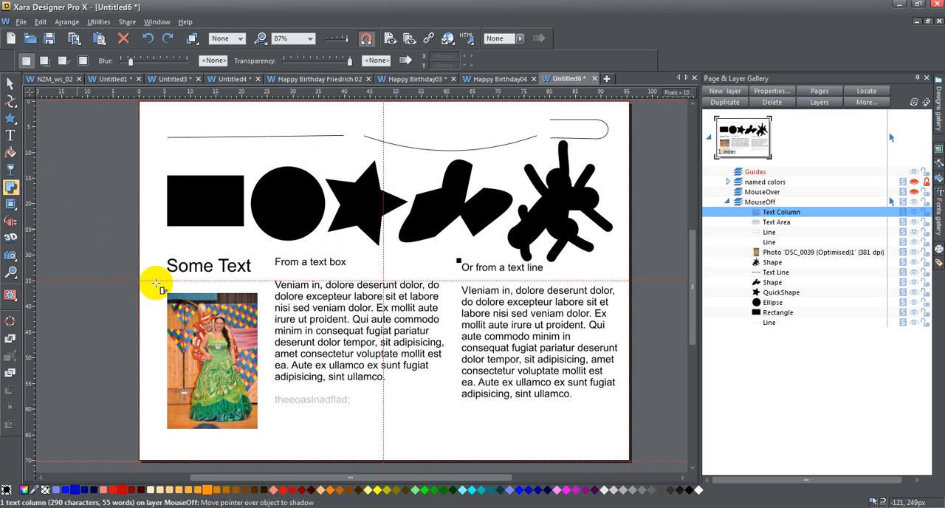
pyautogui.click(46, 63)
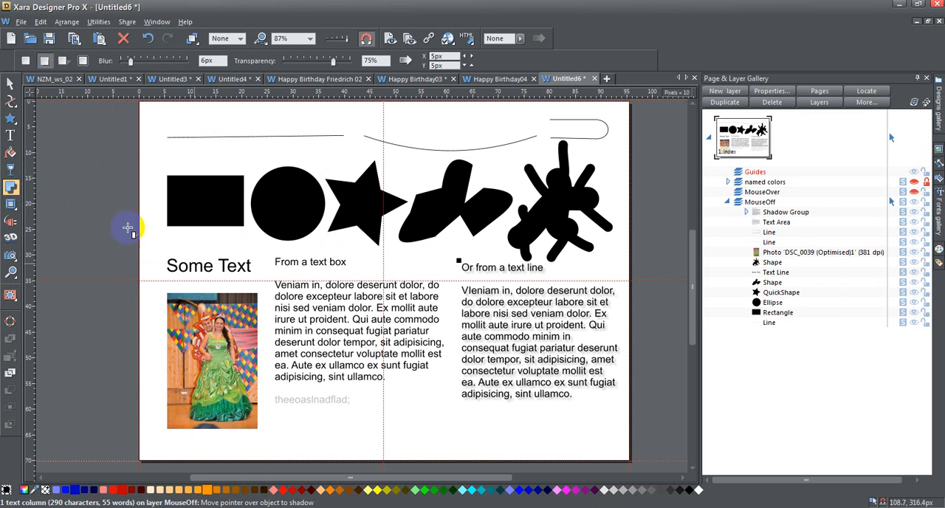
pyautogui.moveTo(222, 355)
pyautogui.mouseDown()
pyautogui.moveTo(243, 370)
pyautogui.moveTo(234, 359)
pyautogui.mouseUp()
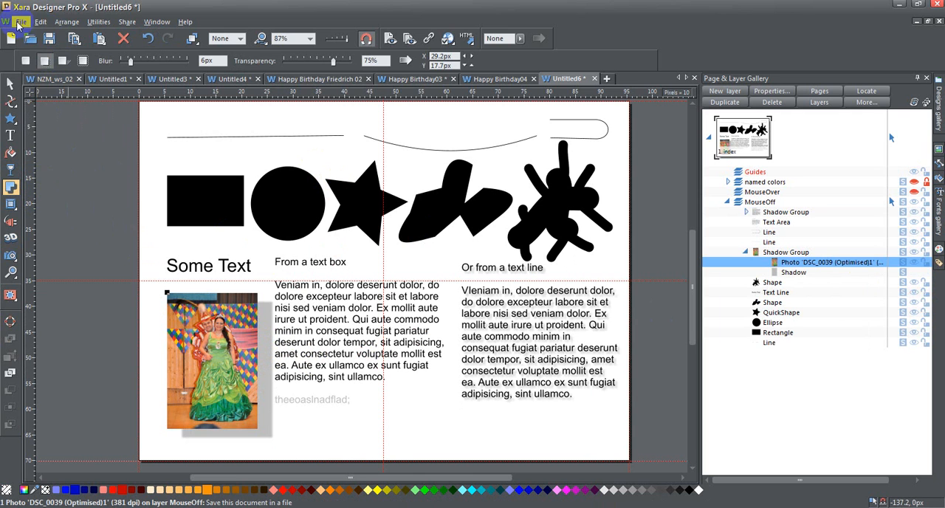
# Convert the photo with its shadow to editable shapes and ungroup the result into separate objects.
pyautogui.click(70, 24)
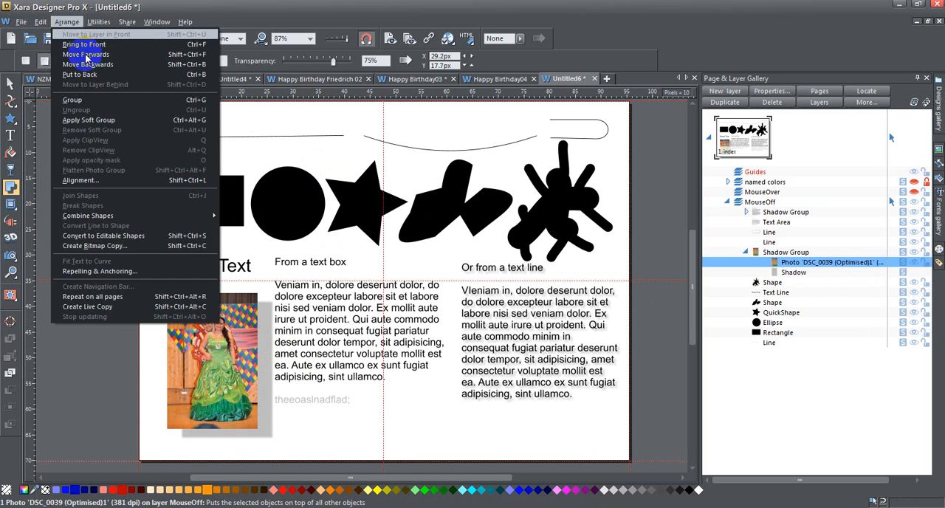
pyautogui.click(127, 236)
pyautogui.click(68, 21)
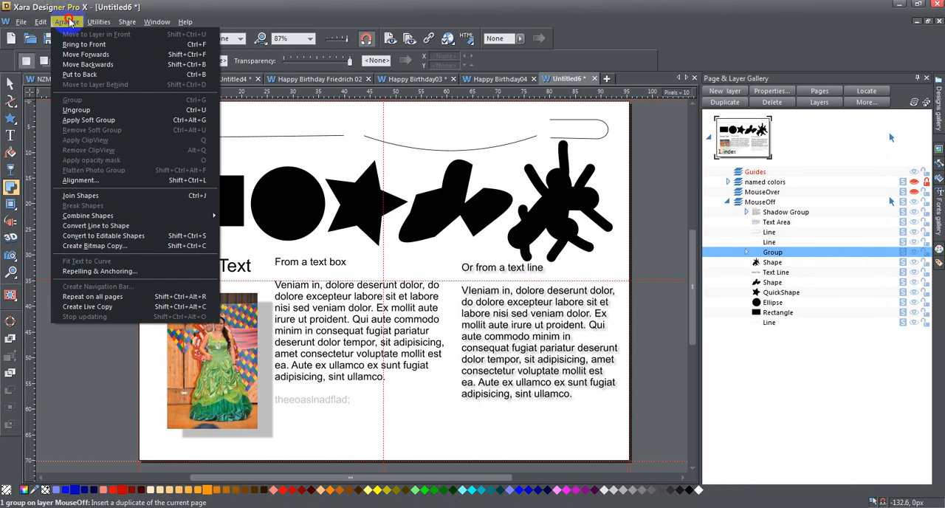
pyautogui.click(101, 110)
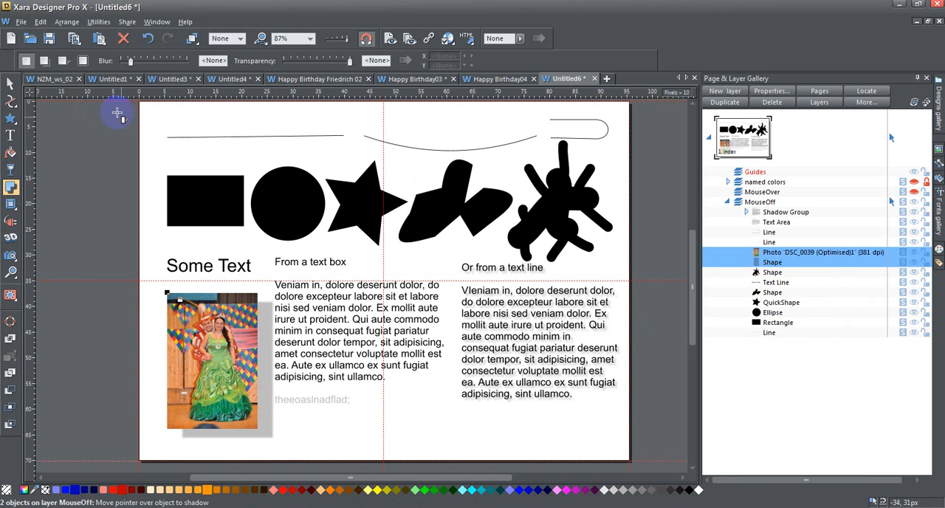
pyautogui.click(11, 83)
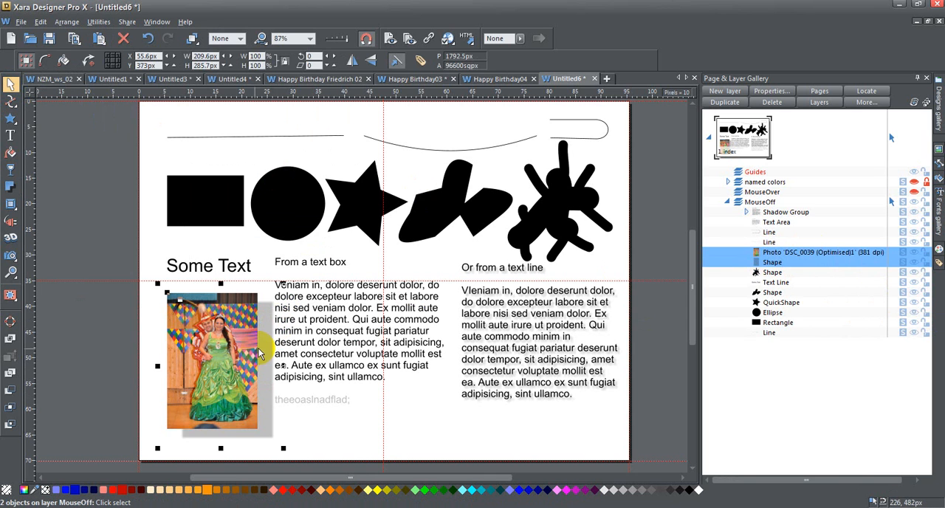
# Move the photo's detached shadow shape over the neighbouring text column headed "From a text box" and delete it.
pyautogui.click(348, 433)
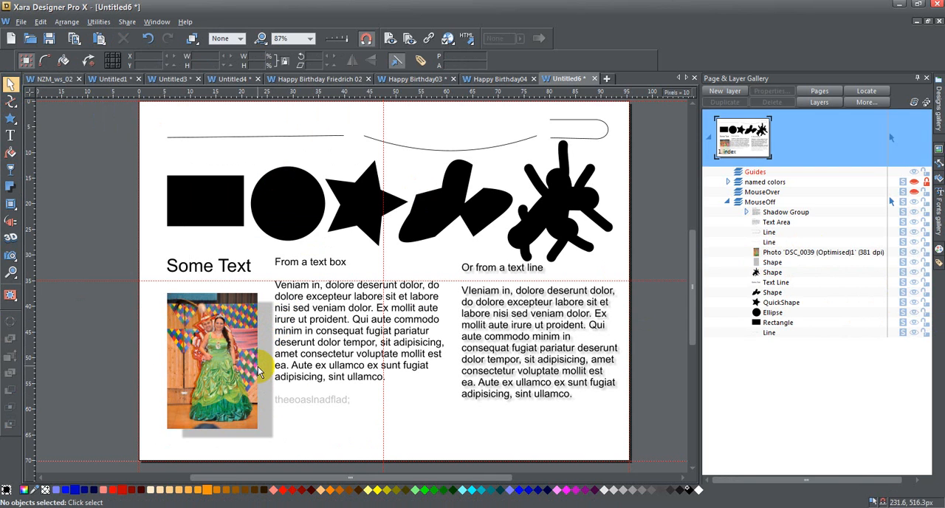
pyautogui.moveTo(267, 369); pyautogui.dragTo(362, 379)
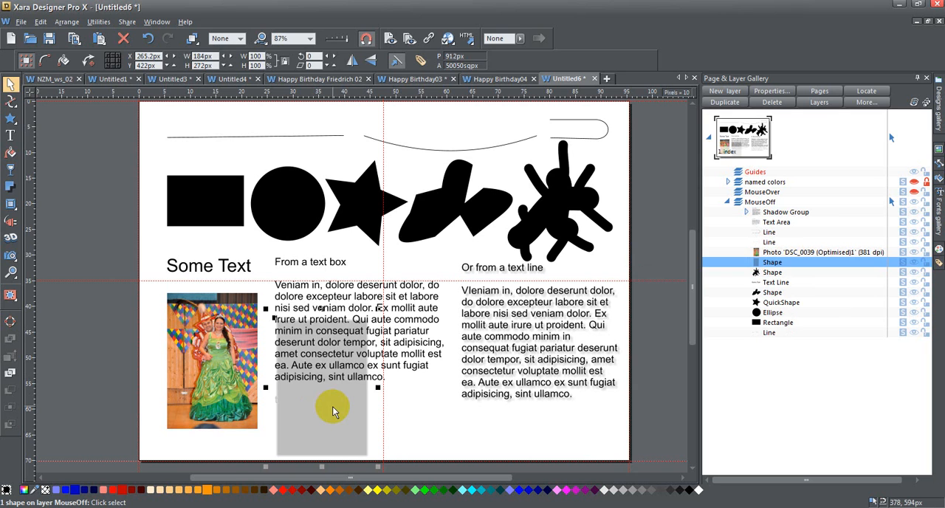
pyautogui.press('Delete')
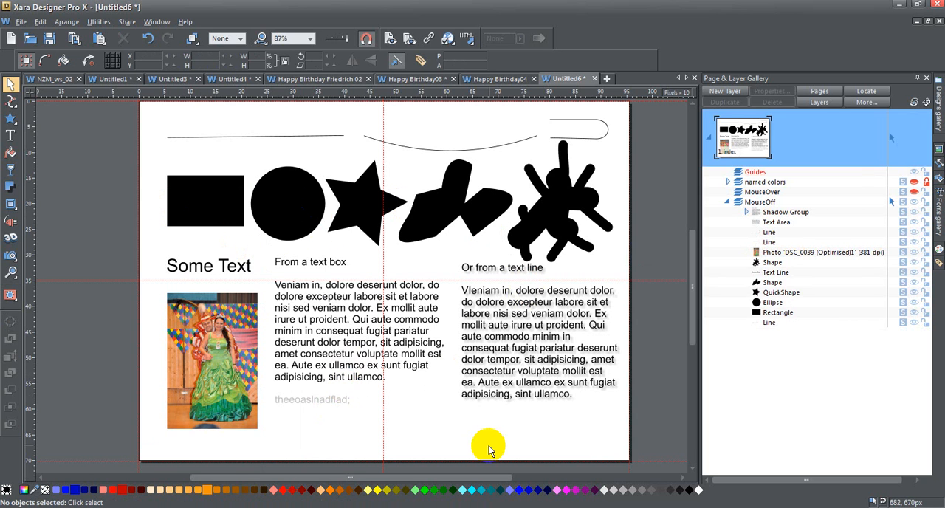
# Fill the black rectangle with blue and set its outline width to 4px.
pyautogui.click(211, 202)
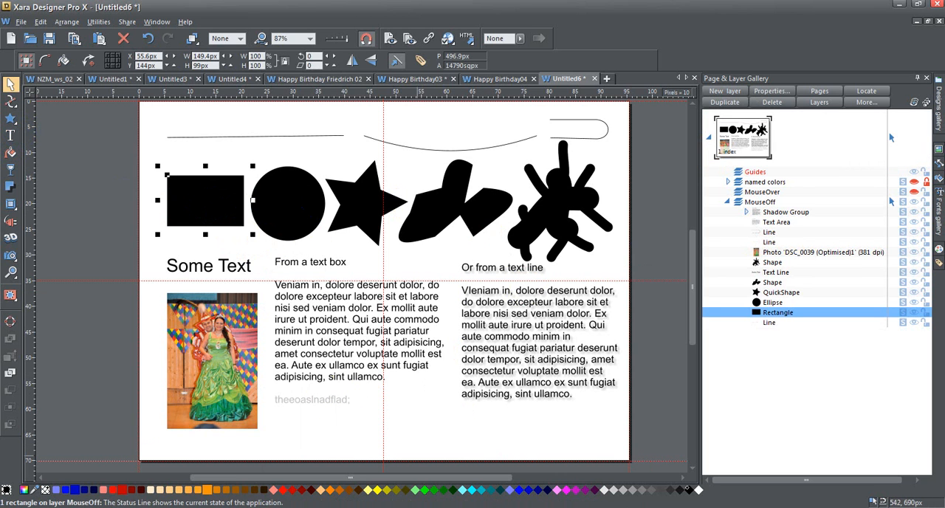
pyautogui.click(521, 491)
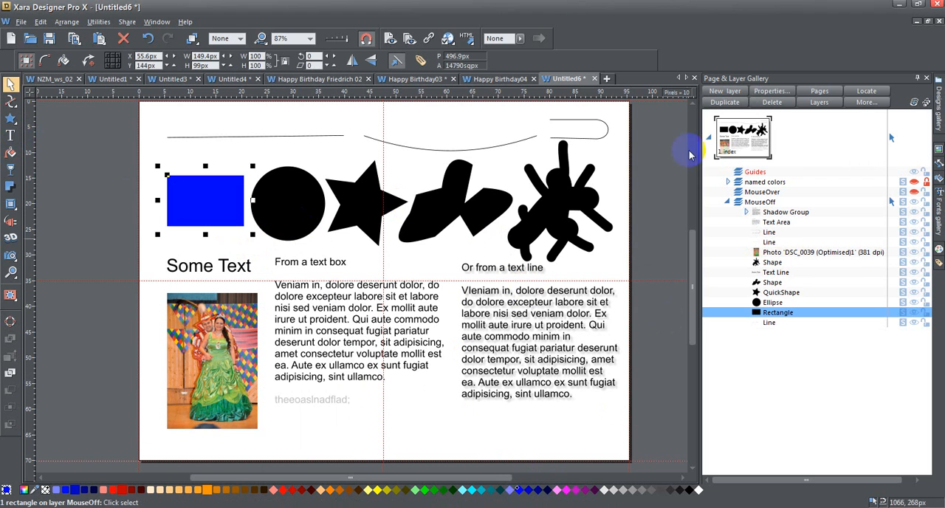
pyautogui.click(240, 38)
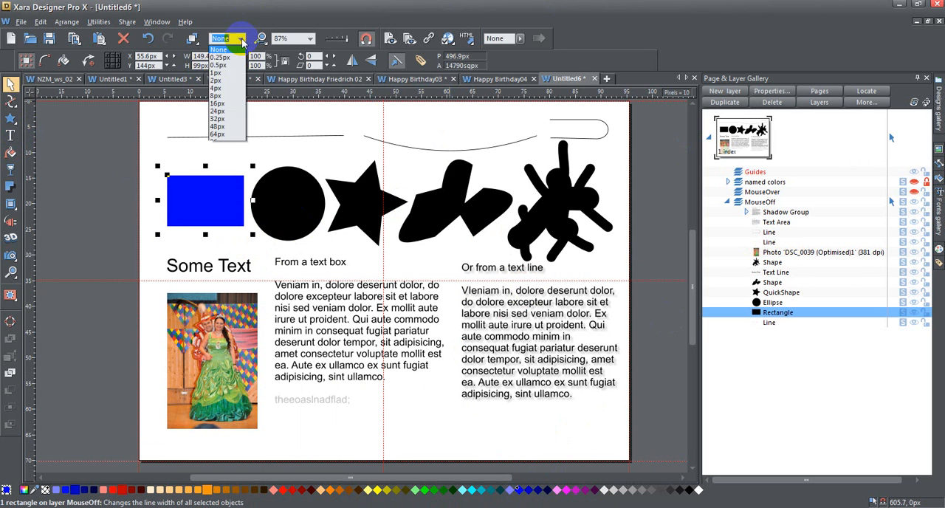
pyautogui.click(222, 87)
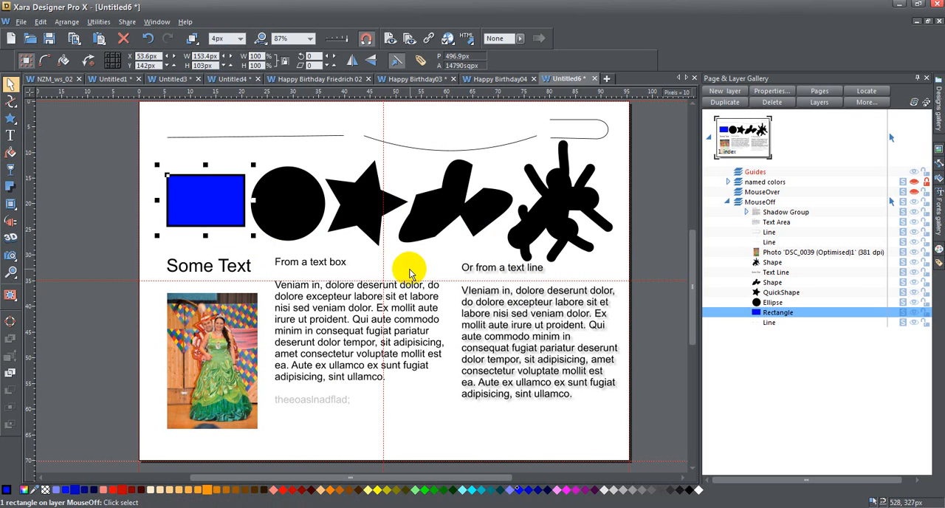